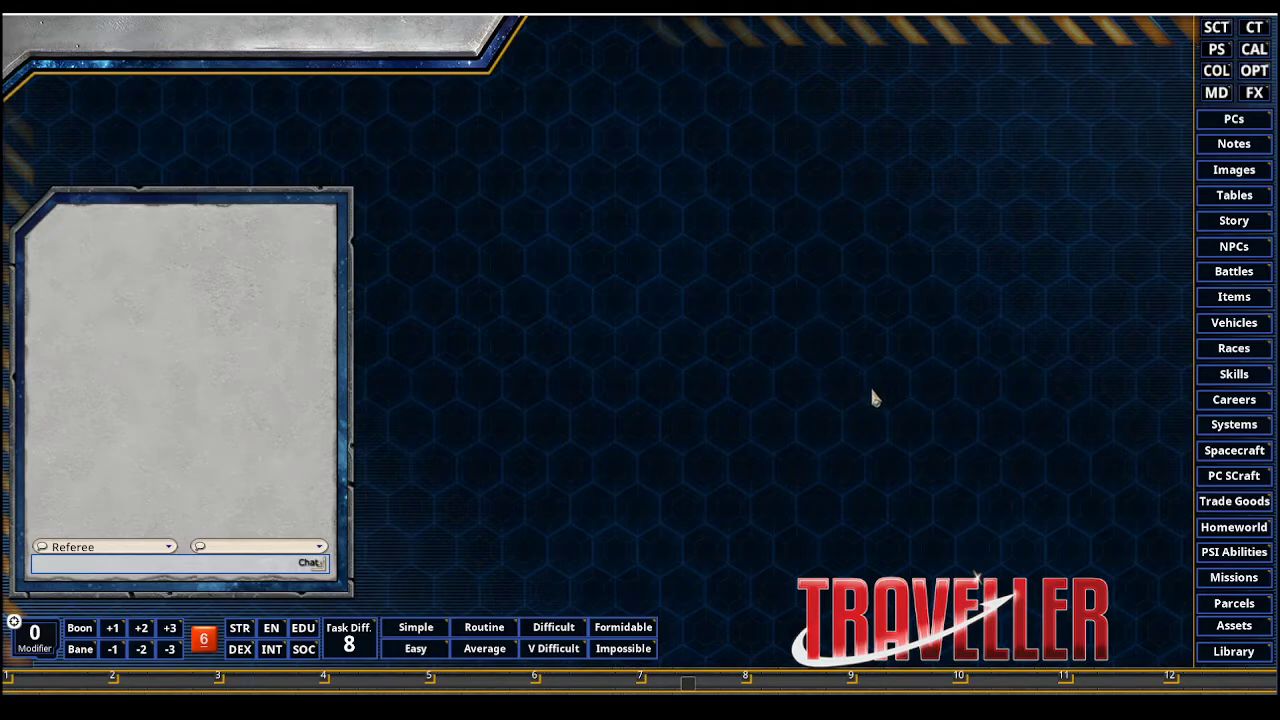
# Step: Create a new blank PC spacecraft record and look over its Systems and Weapons pages
pyautogui.click(1240, 484)
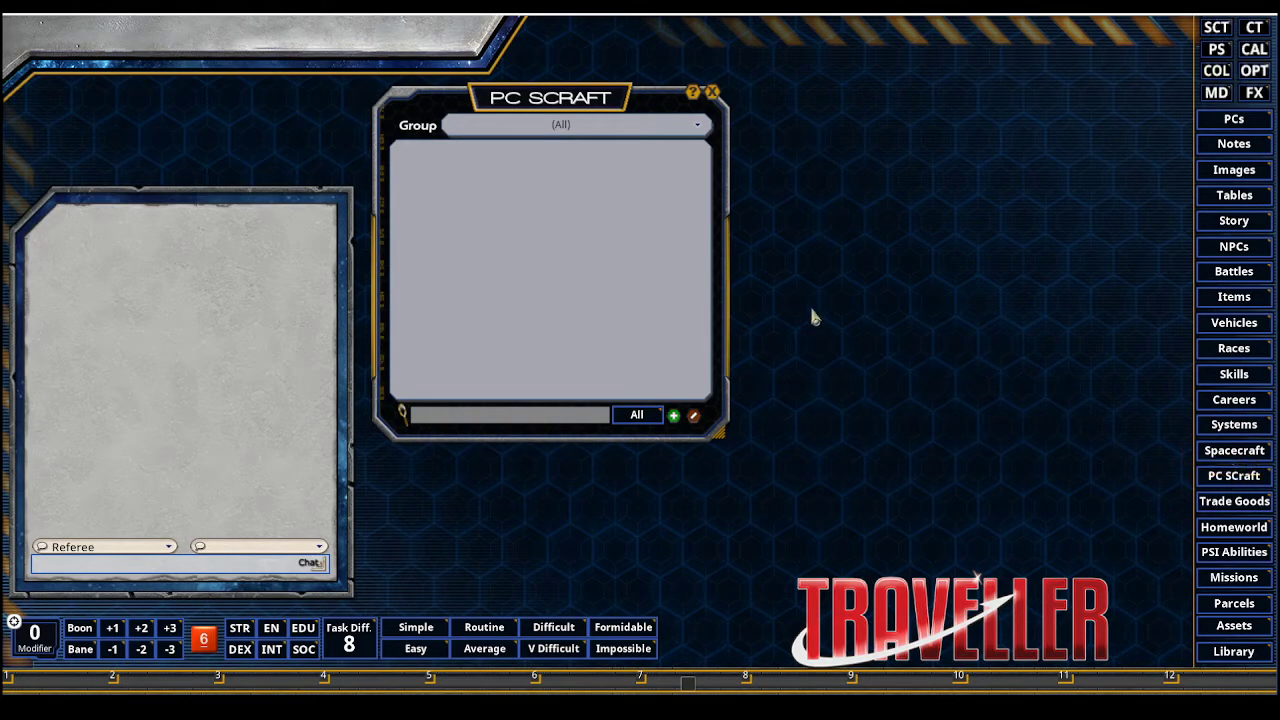
pyautogui.moveTo(543, 103); pyautogui.dragTo(542, 114)
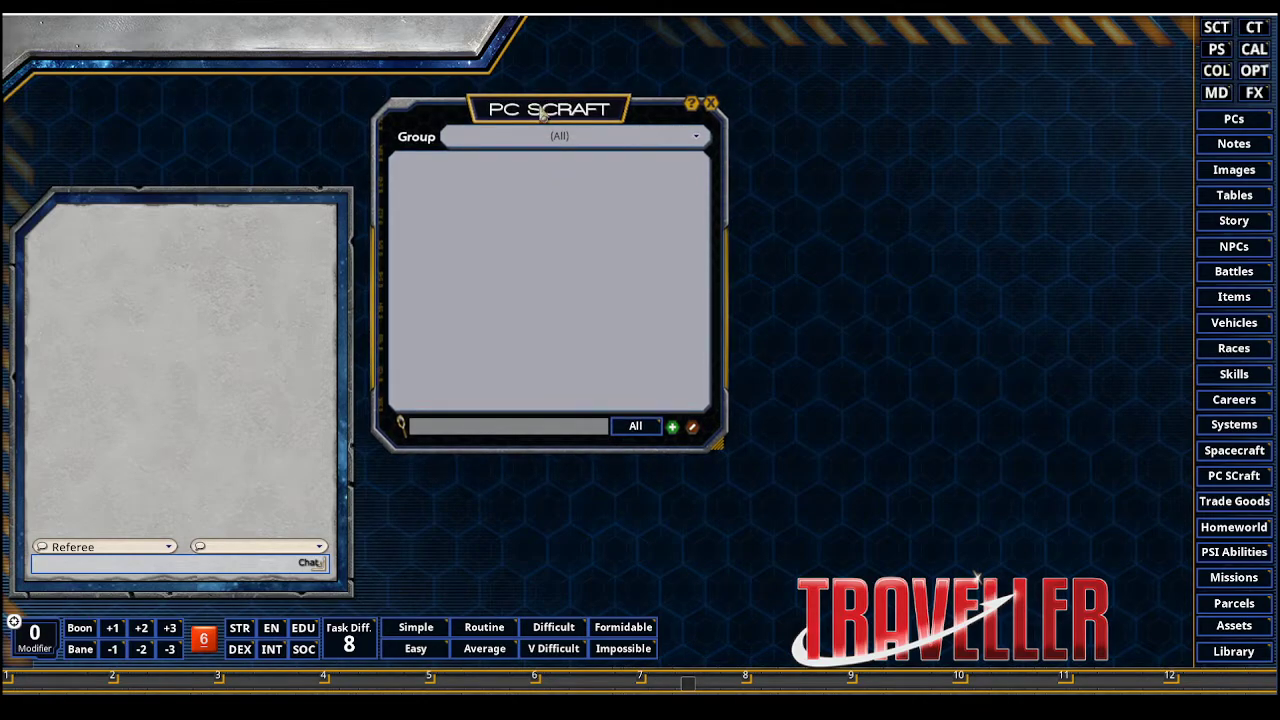
pyautogui.click(673, 429)
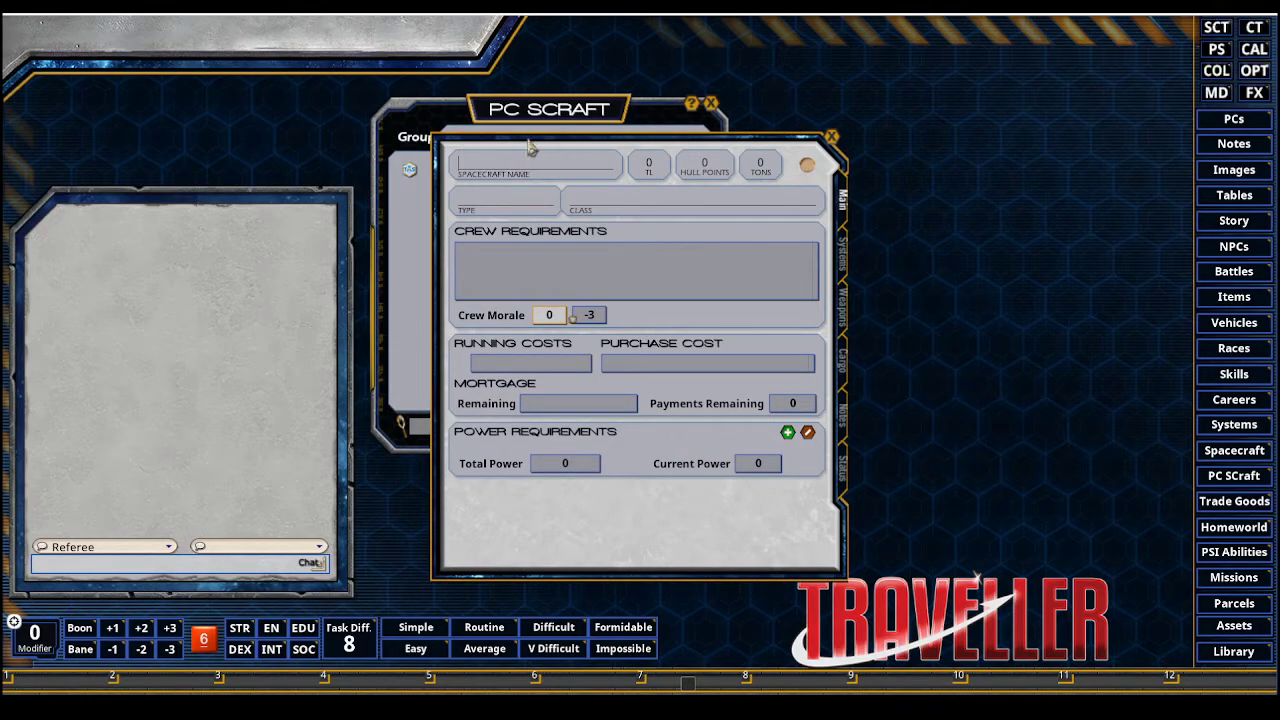
pyautogui.moveTo(530, 139); pyautogui.dragTo(486, 121)
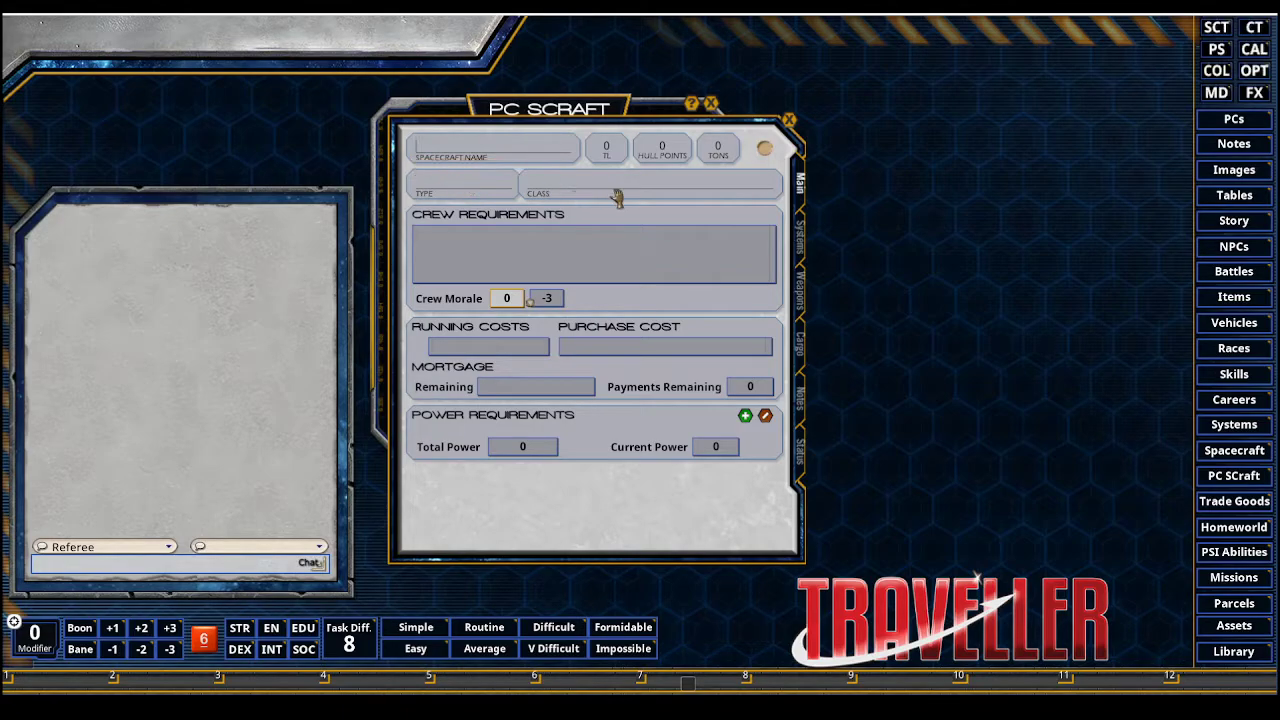
pyautogui.click(806, 250)
pyautogui.click(806, 292)
pyautogui.click(802, 200)
# Step: Open the Spacecraft library and browse its source groups, keeping all groups listed
pyautogui.click(1242, 452)
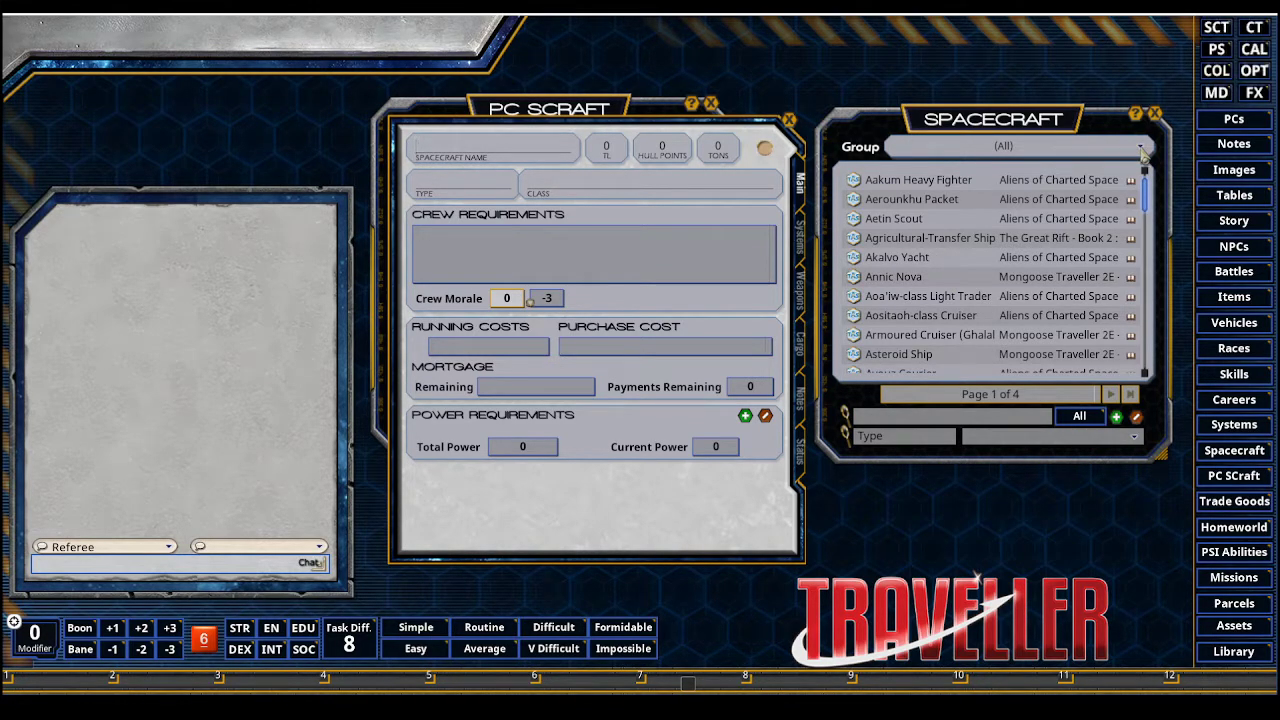
pyautogui.click(1141, 150)
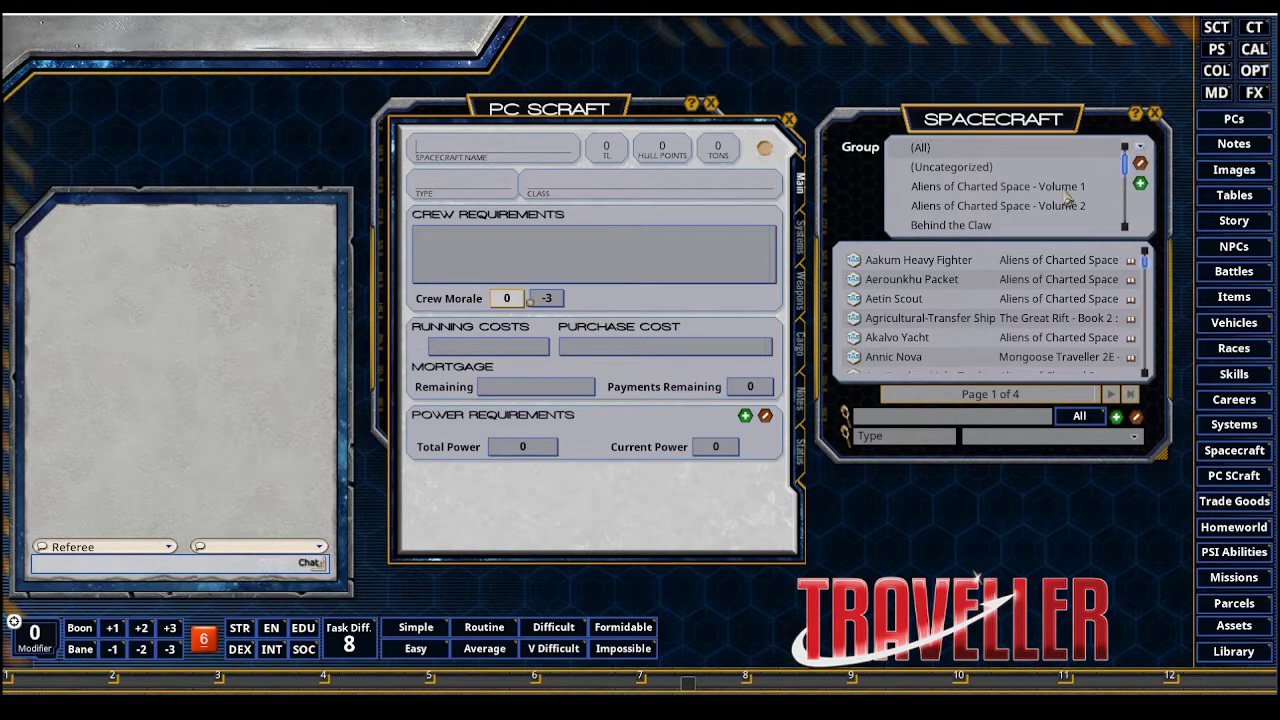
pyautogui.scroll(-3, 1043, 202)
pyautogui.scroll(-2, 1043, 202)
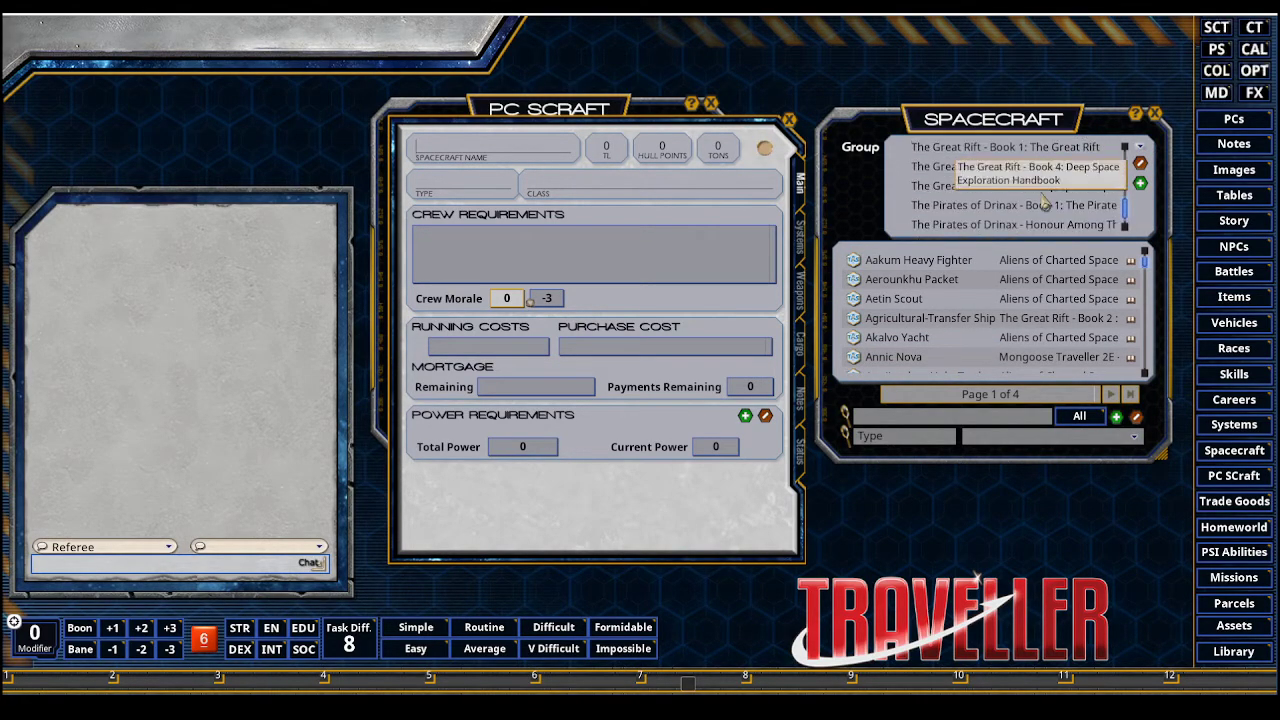
pyautogui.scroll(5, 1050, 200)
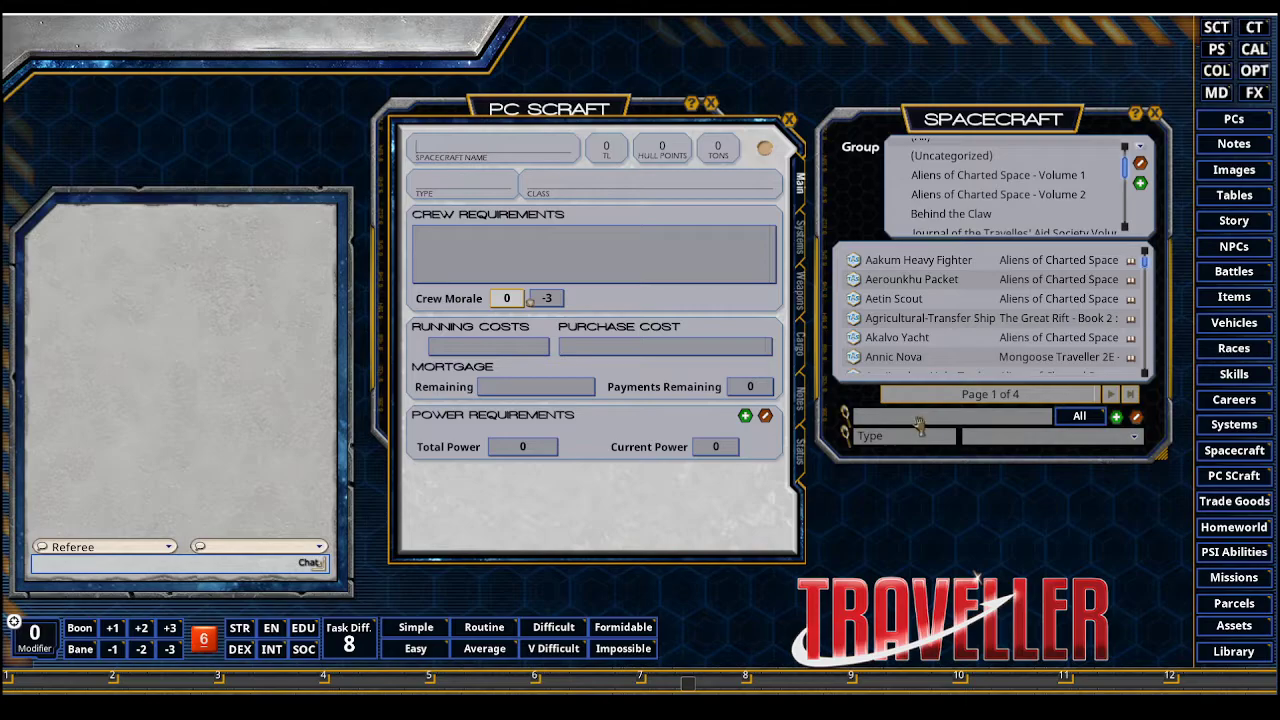
pyautogui.scroll(1, 1052, 170)
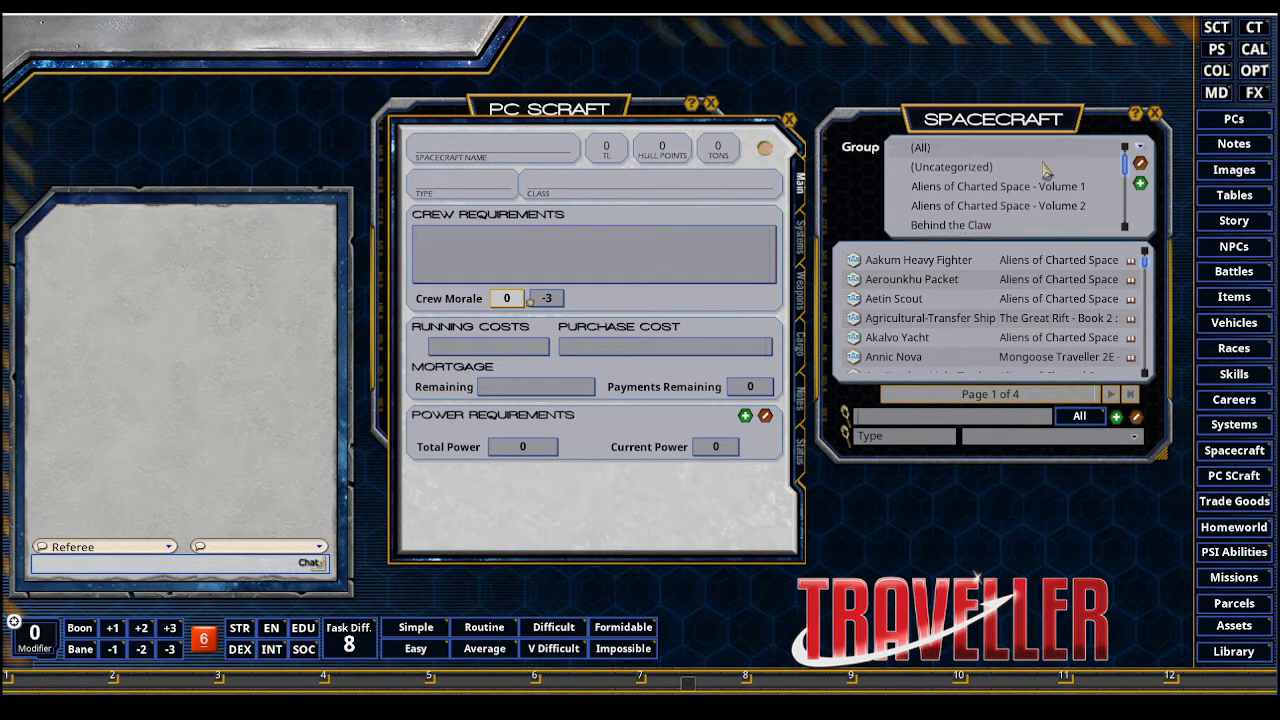
pyautogui.click(925, 138)
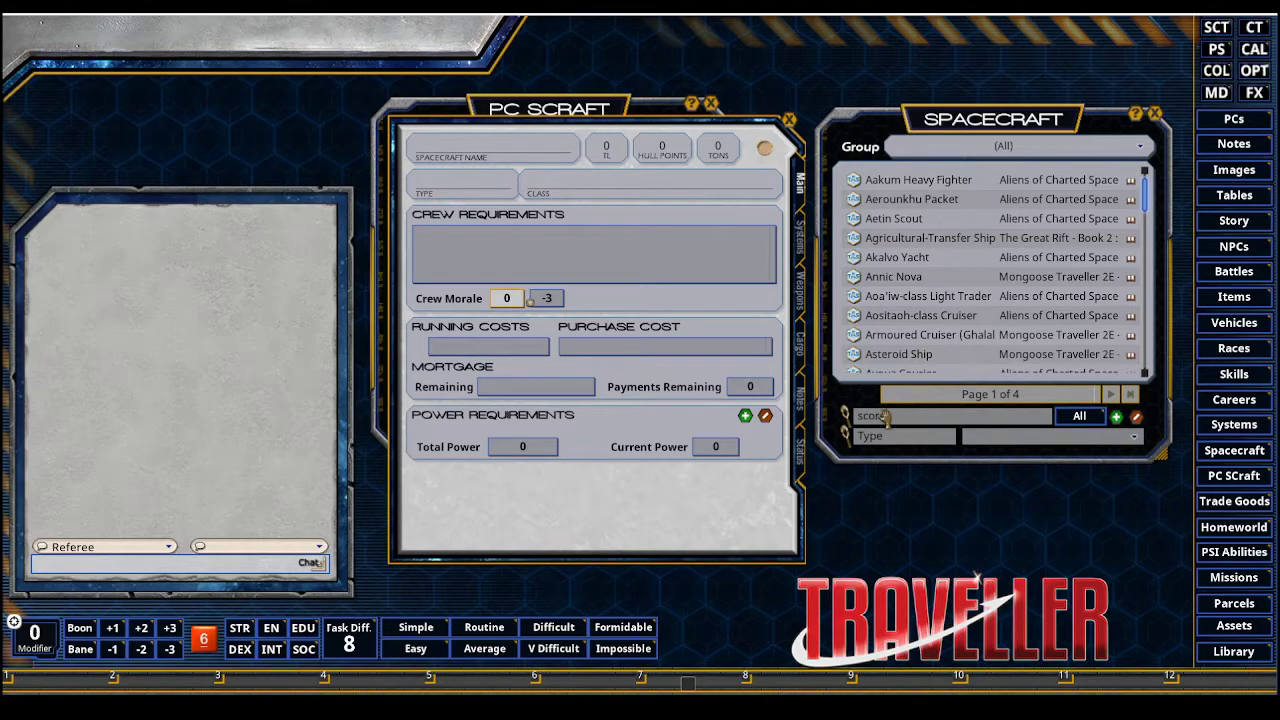
# Step: Filter the Spacecraft library by "scout" and copy the Scout-Courier onto the new PC spacecraft sheet
pyautogui.press('BackSpace')
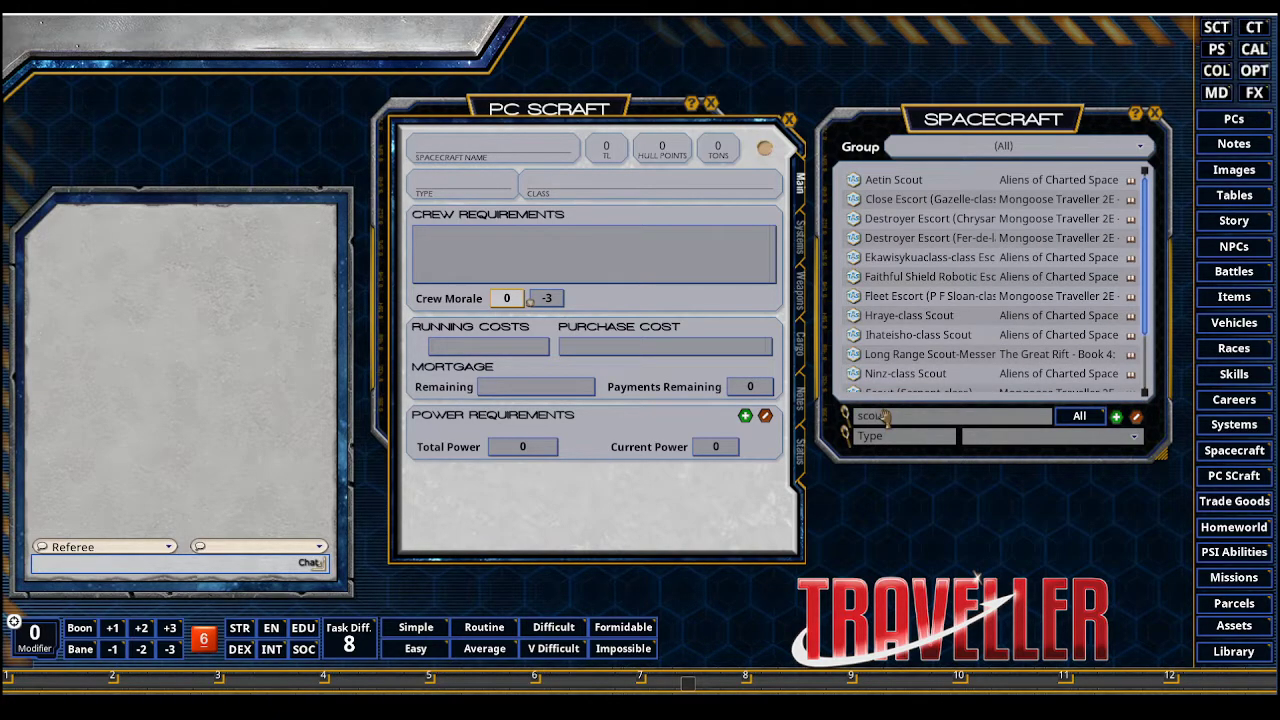
pyautogui.write('ut')
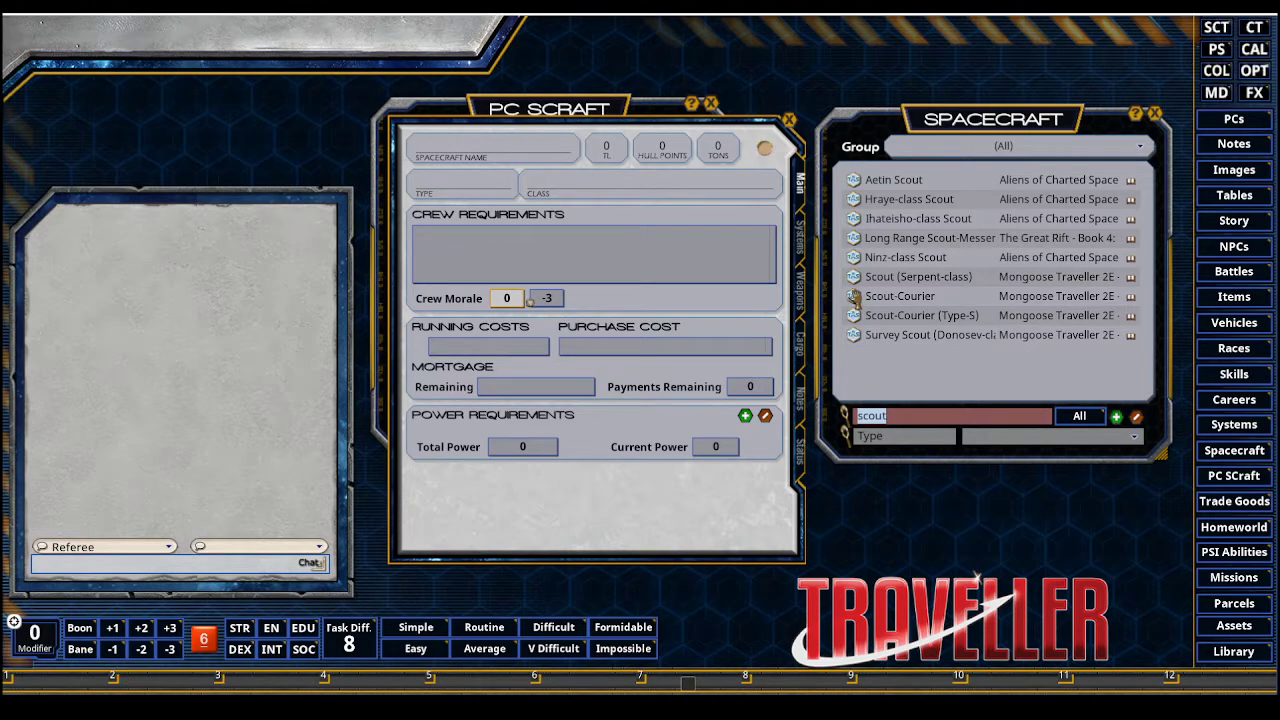
pyautogui.moveTo(853, 297); pyautogui.dragTo(470, 186)
pyautogui.moveTo(588, 207)
pyautogui.mouseDown()
pyautogui.moveTo(487, 197)
pyautogui.moveTo(488, 183)
pyautogui.mouseUp()
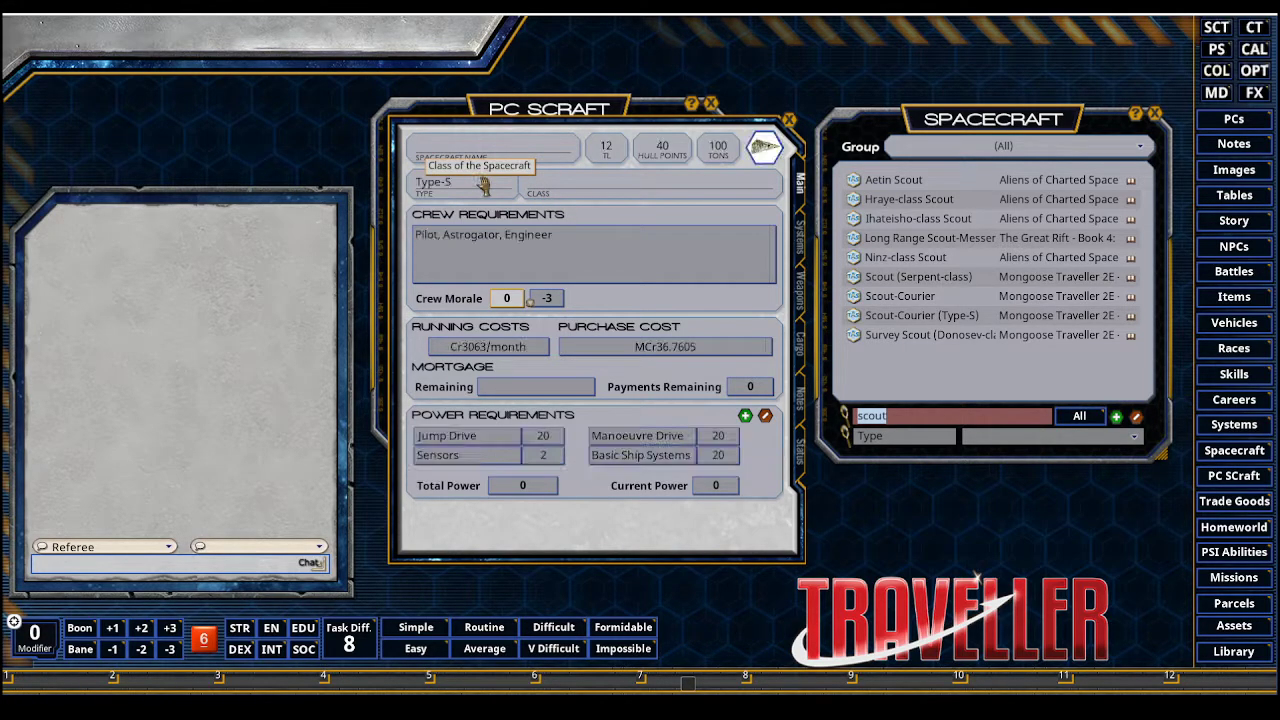
# Step: Compare the original Scout-Courier record's main details, systems, weapons and notes with the PC spacecraft sheet
pyautogui.click(855, 297)
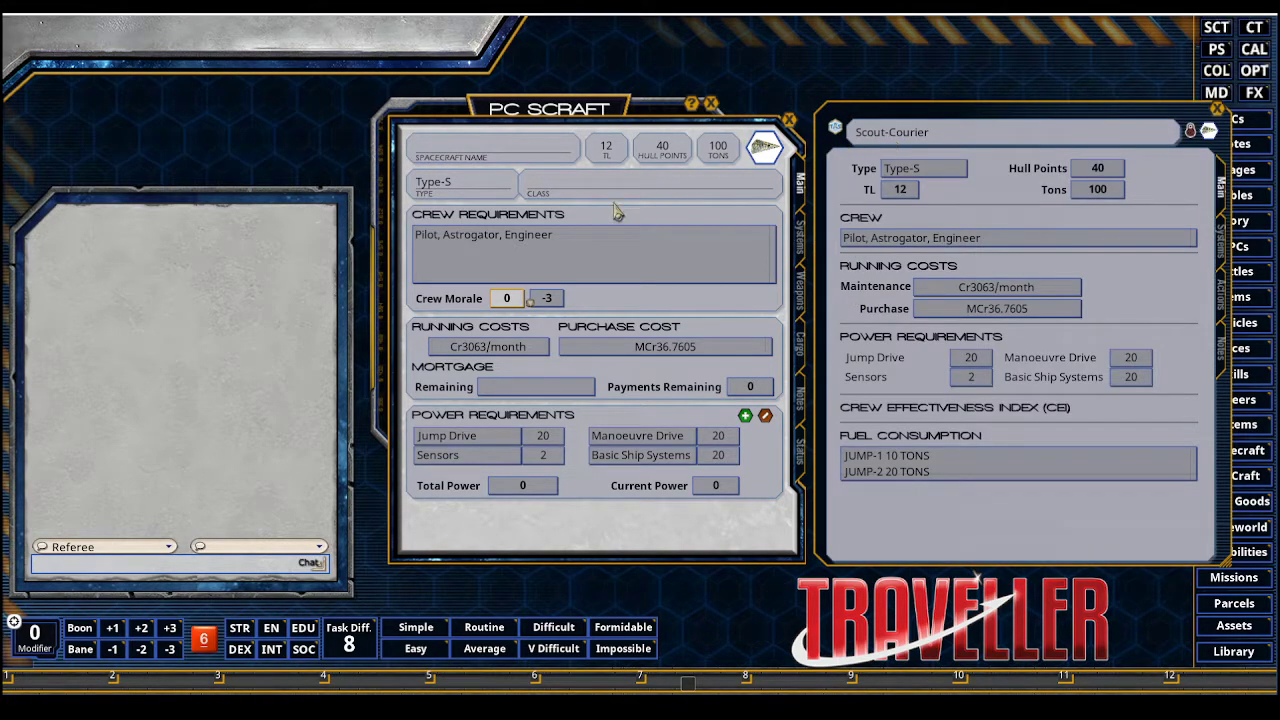
pyautogui.click(799, 238)
pyautogui.click(1221, 236)
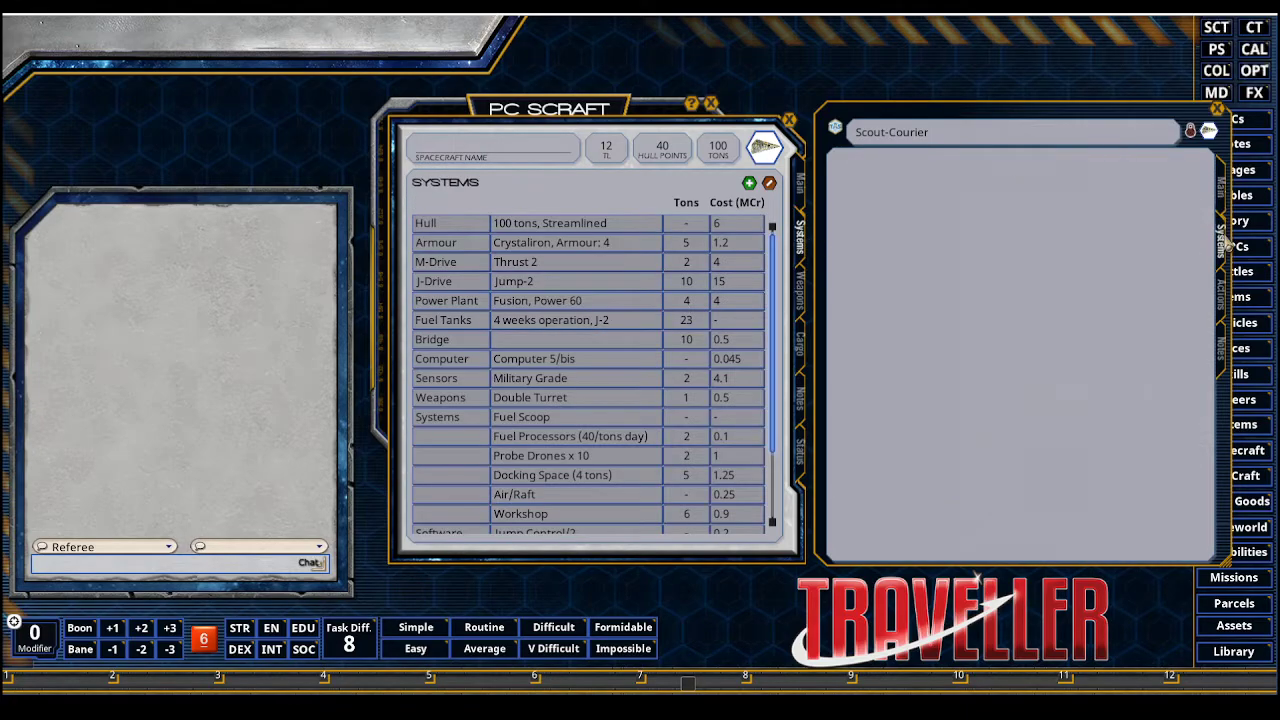
pyautogui.scroll(-3, 633, 280)
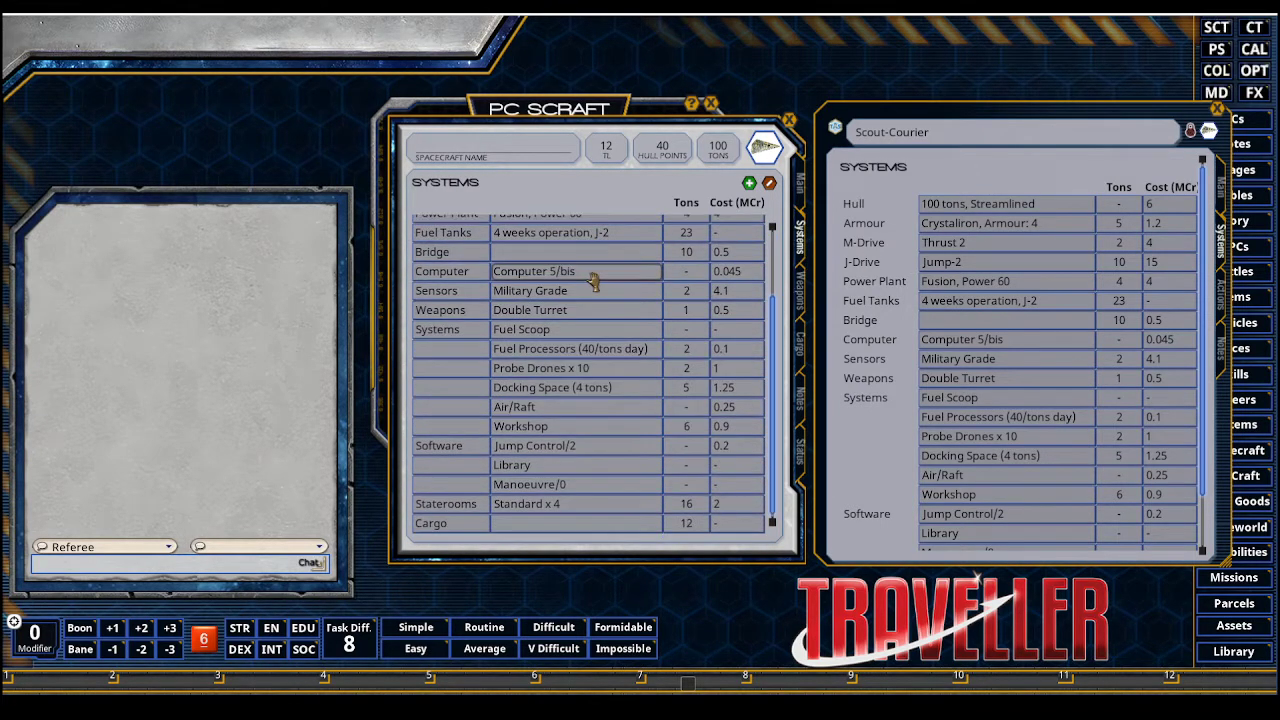
pyautogui.scroll(3, 633, 280)
pyautogui.click(1226, 296)
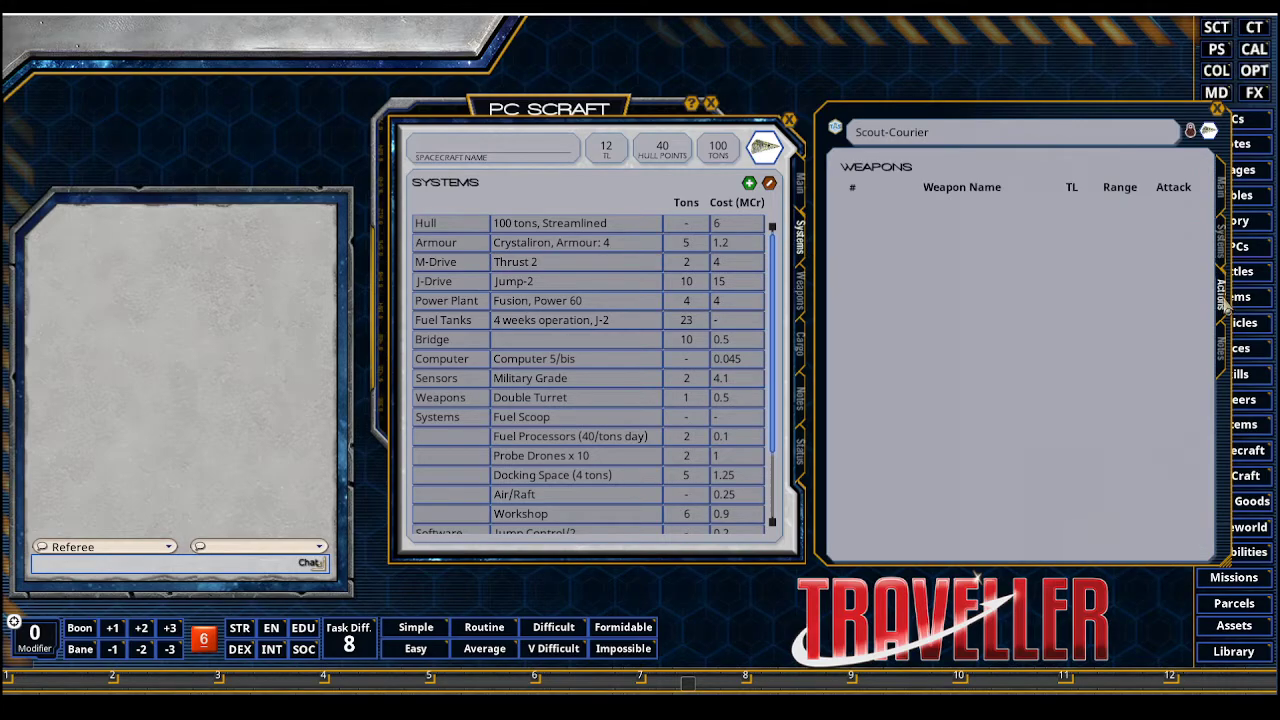
pyautogui.click(1228, 356)
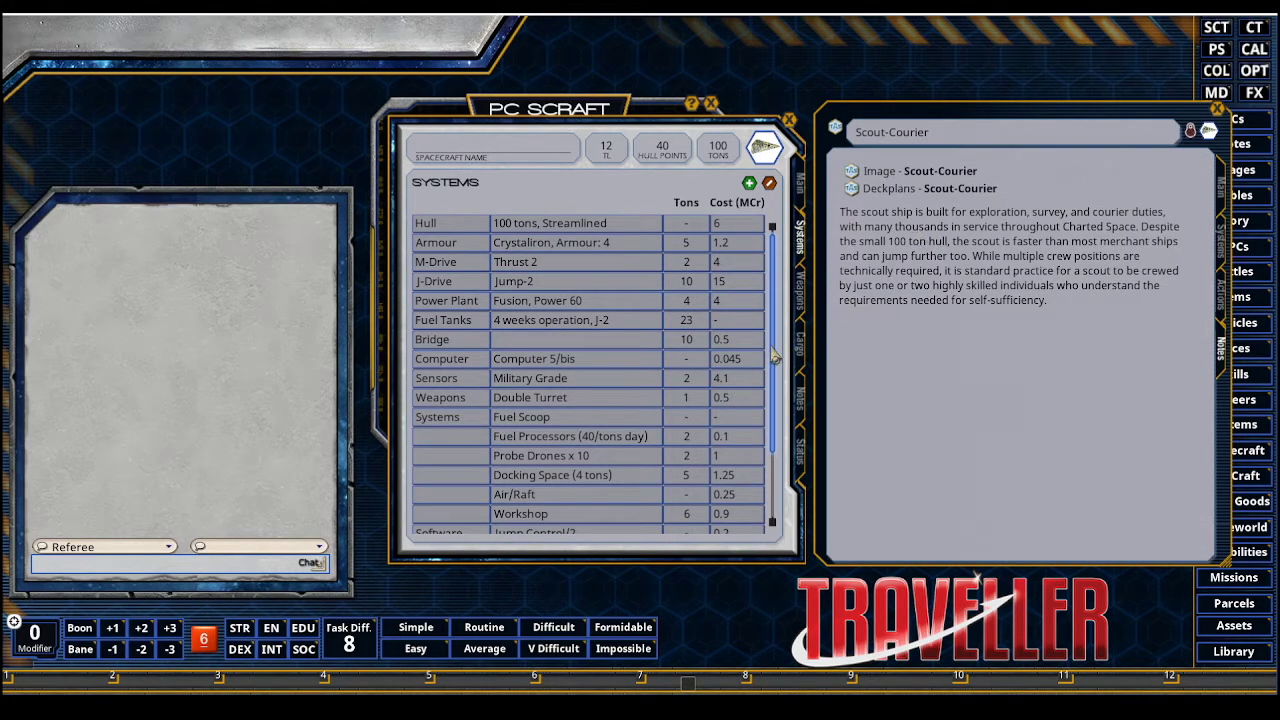
pyautogui.click(800, 398)
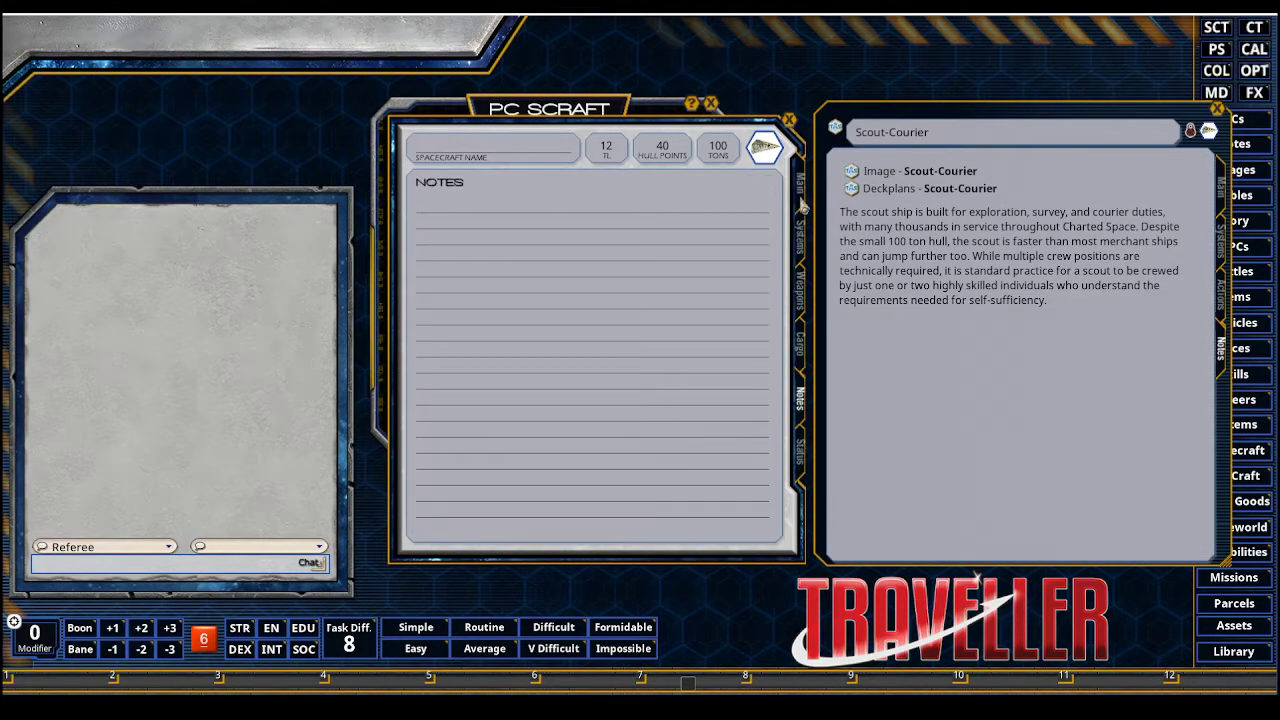
pyautogui.click(801, 196)
pyautogui.click(1217, 108)
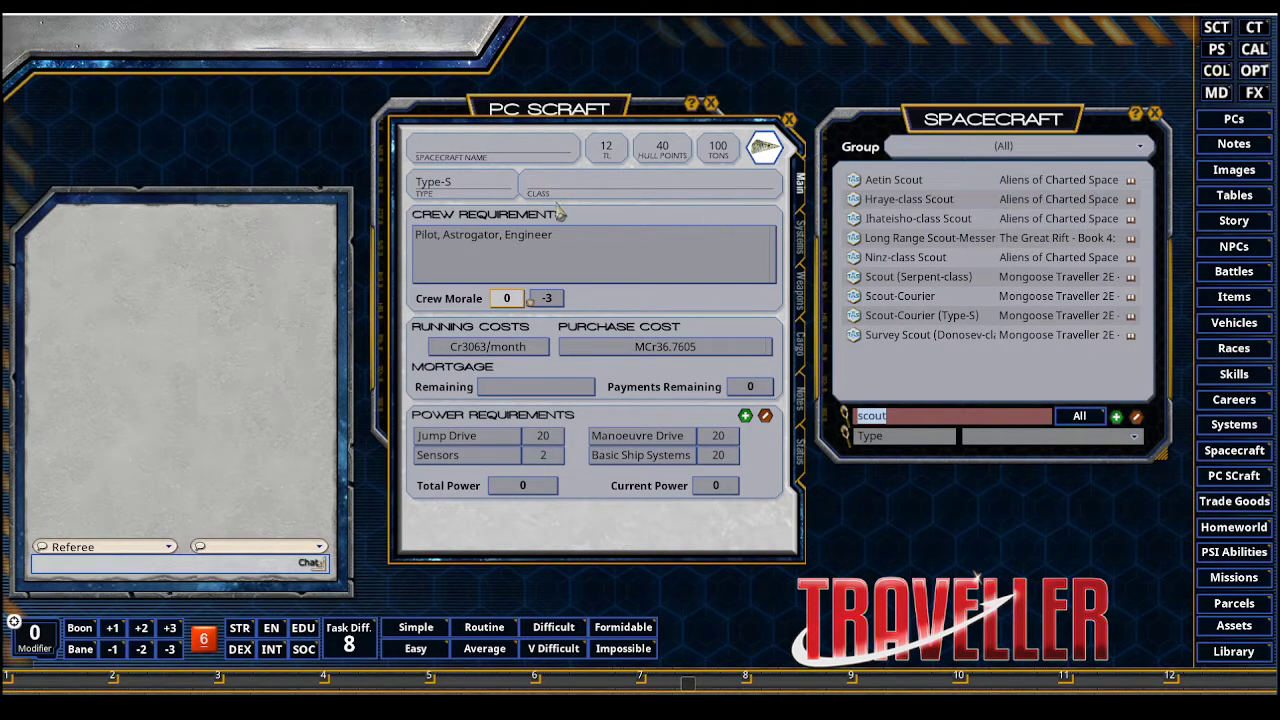
# Step: Add Gunner, Marine, Medic and Passenger to the ship's crew requirements and close the Spacecraft library
pyautogui.click(676, 234)
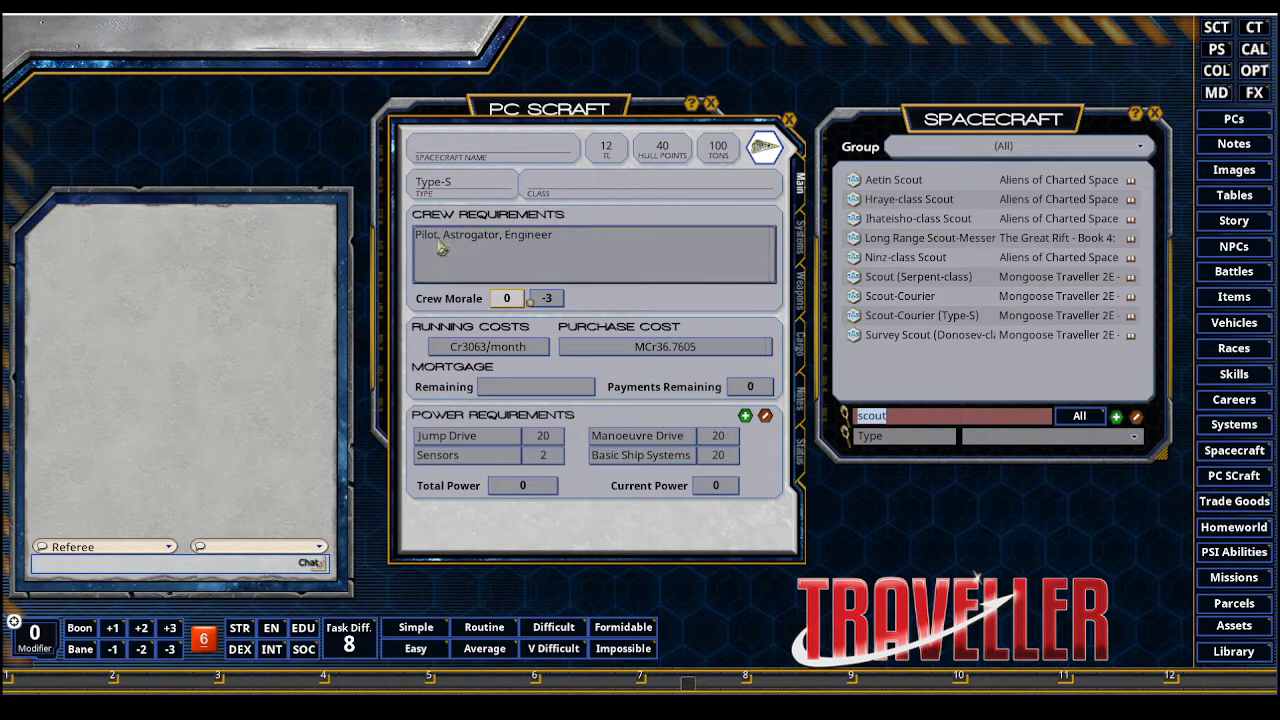
pyautogui.click(568, 244)
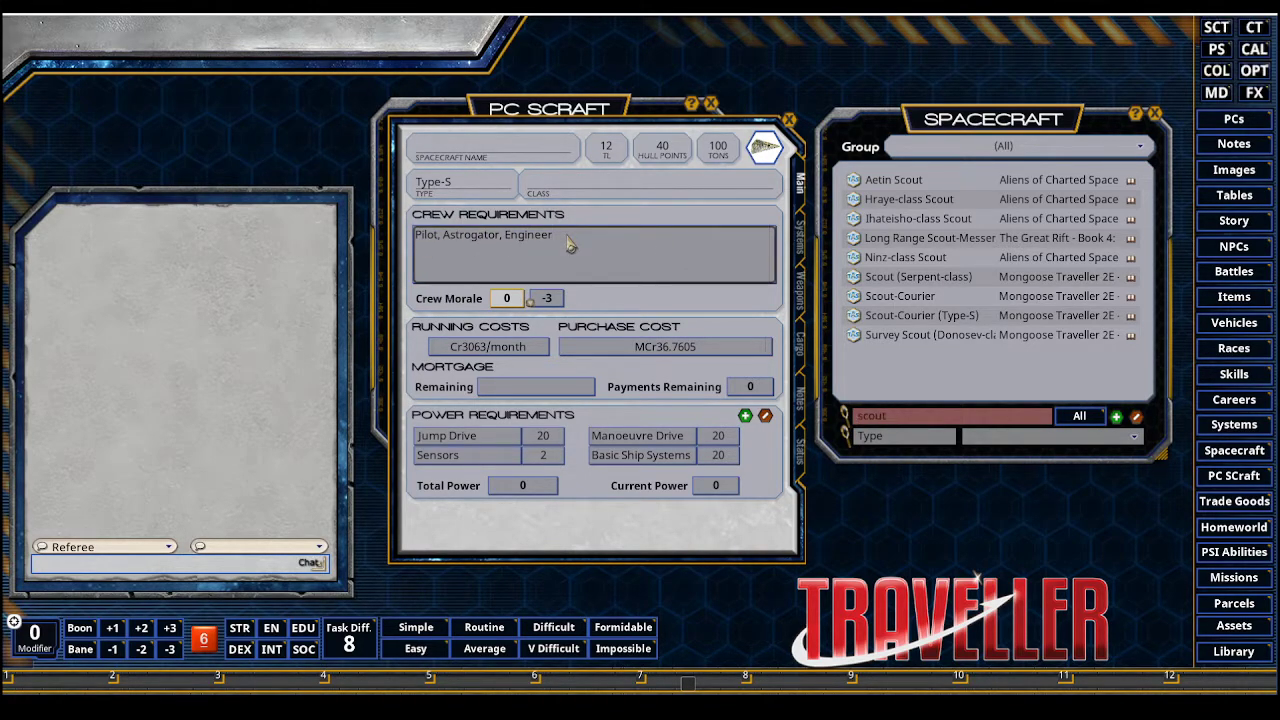
pyautogui.write(', Gunner, Marine, Medic, Passenger')
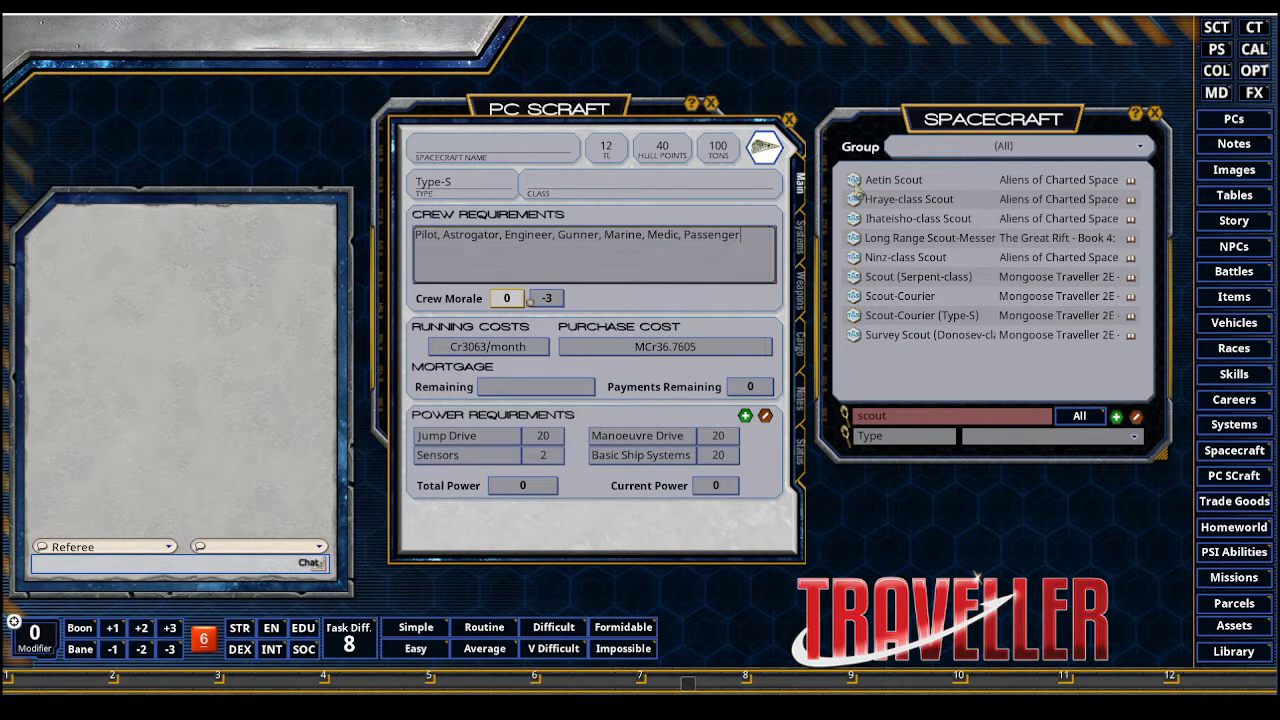
pyautogui.click(1155, 115)
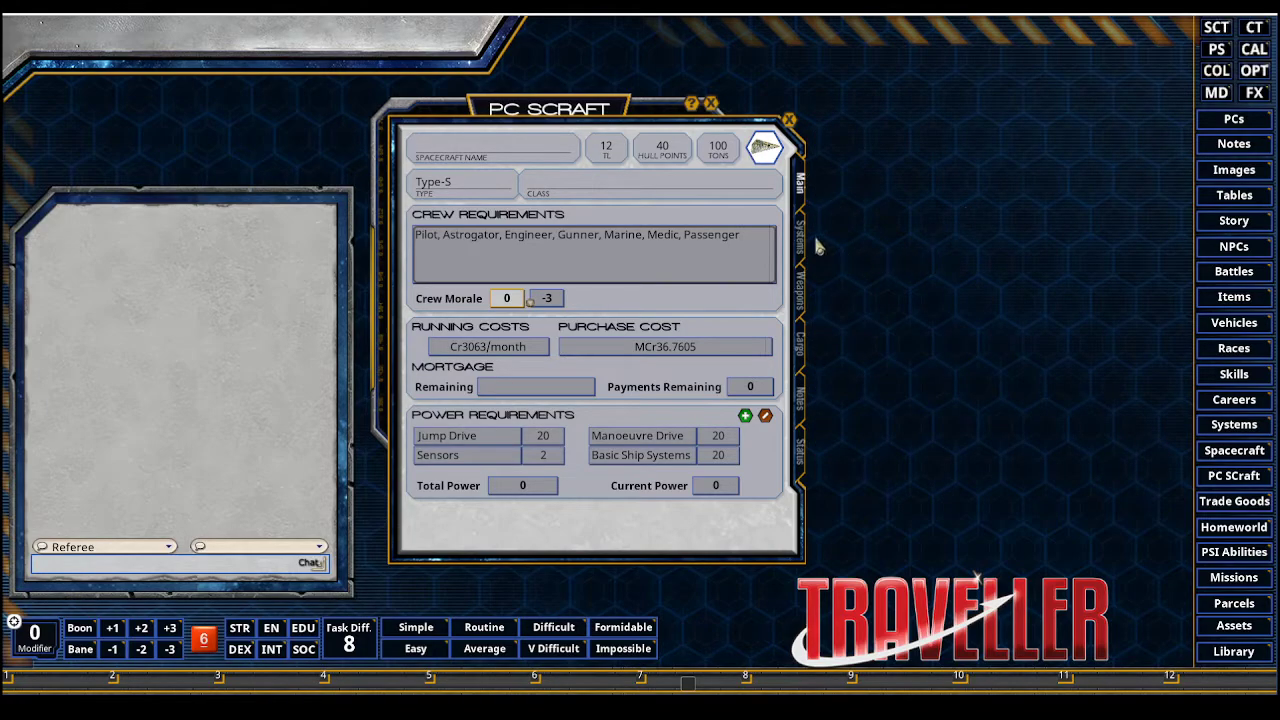
# Step: Check the ship's Weapons and Systems pages, and filter the Items library to Spacecraft Scale Weapons
pyautogui.click(800, 290)
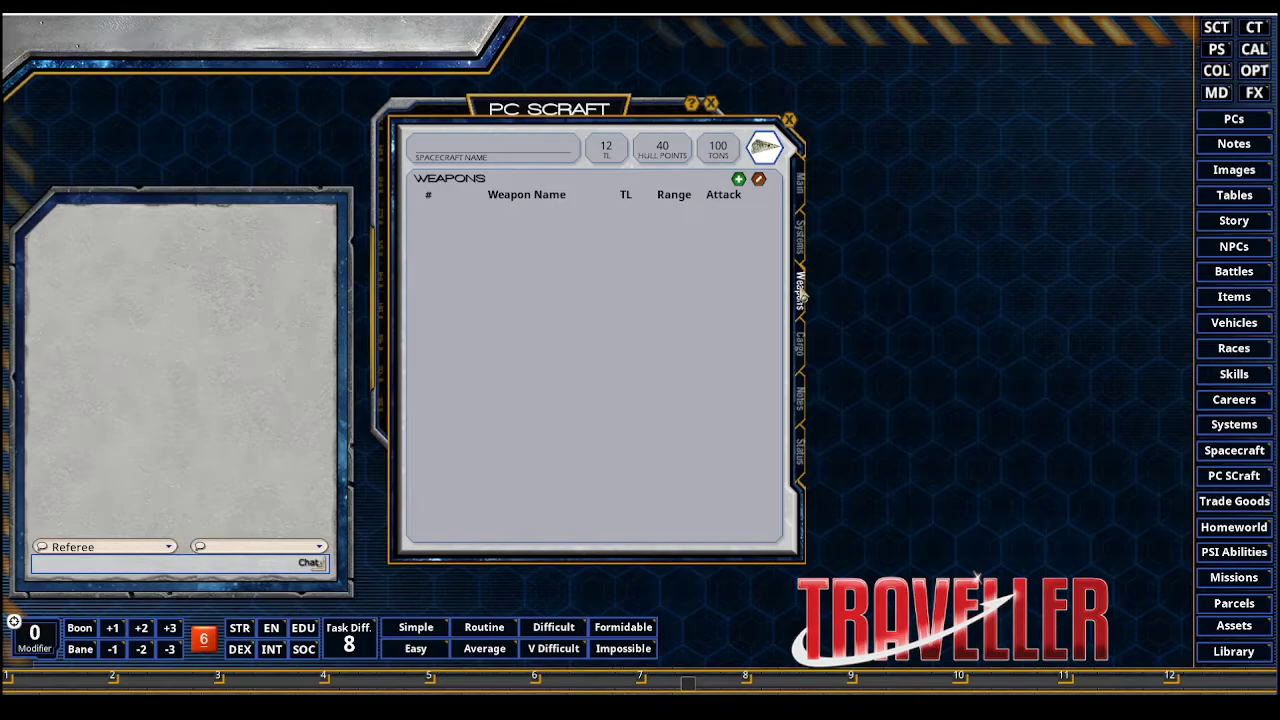
pyautogui.click(801, 240)
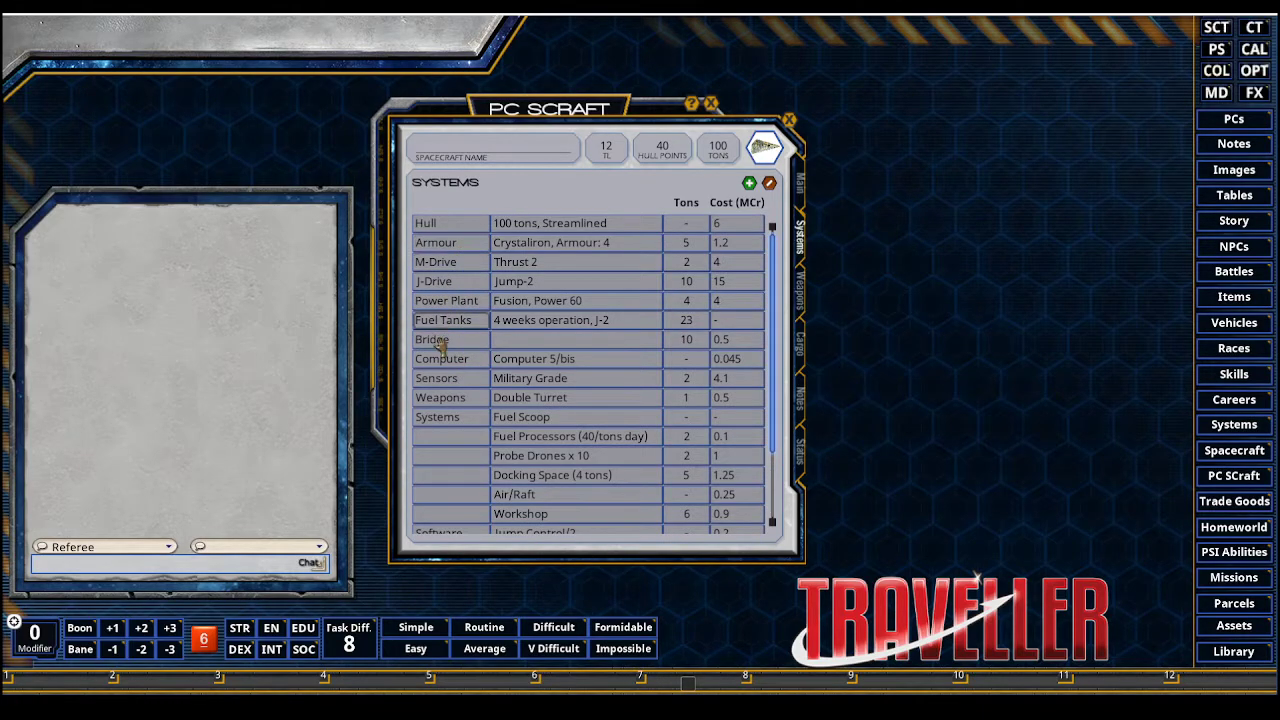
pyautogui.scroll(-3, 440, 375)
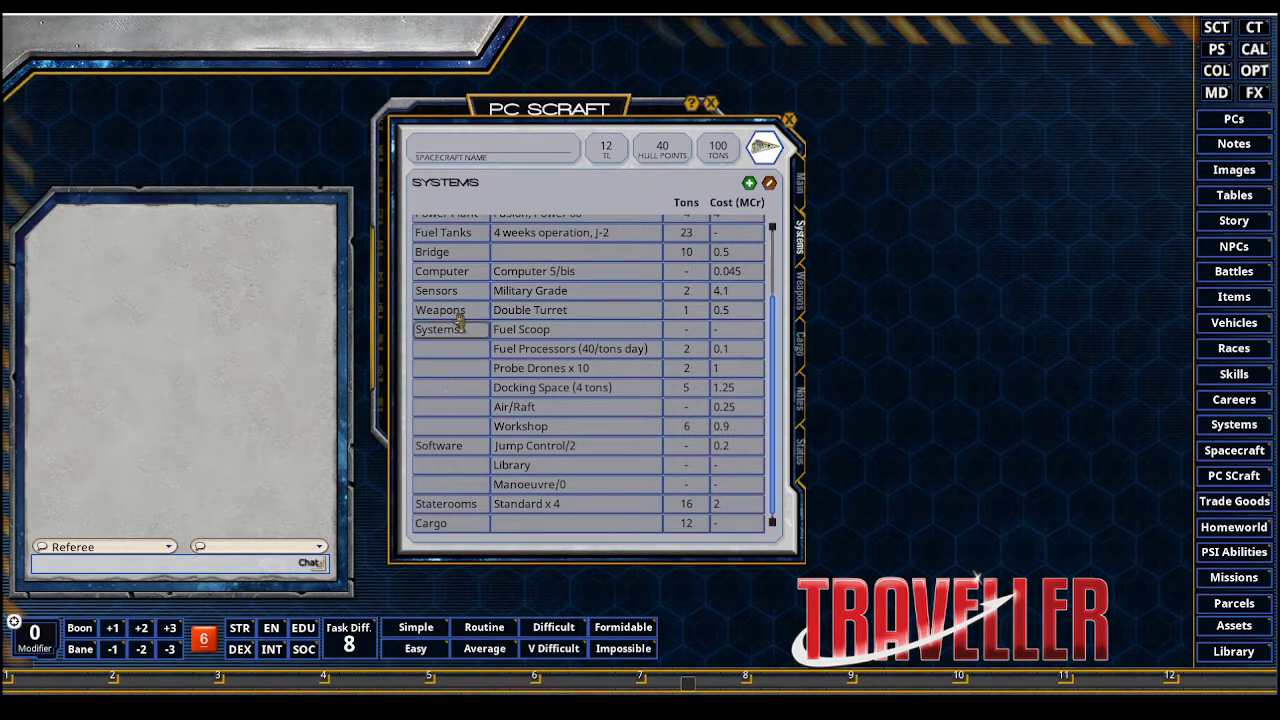
pyautogui.click(803, 290)
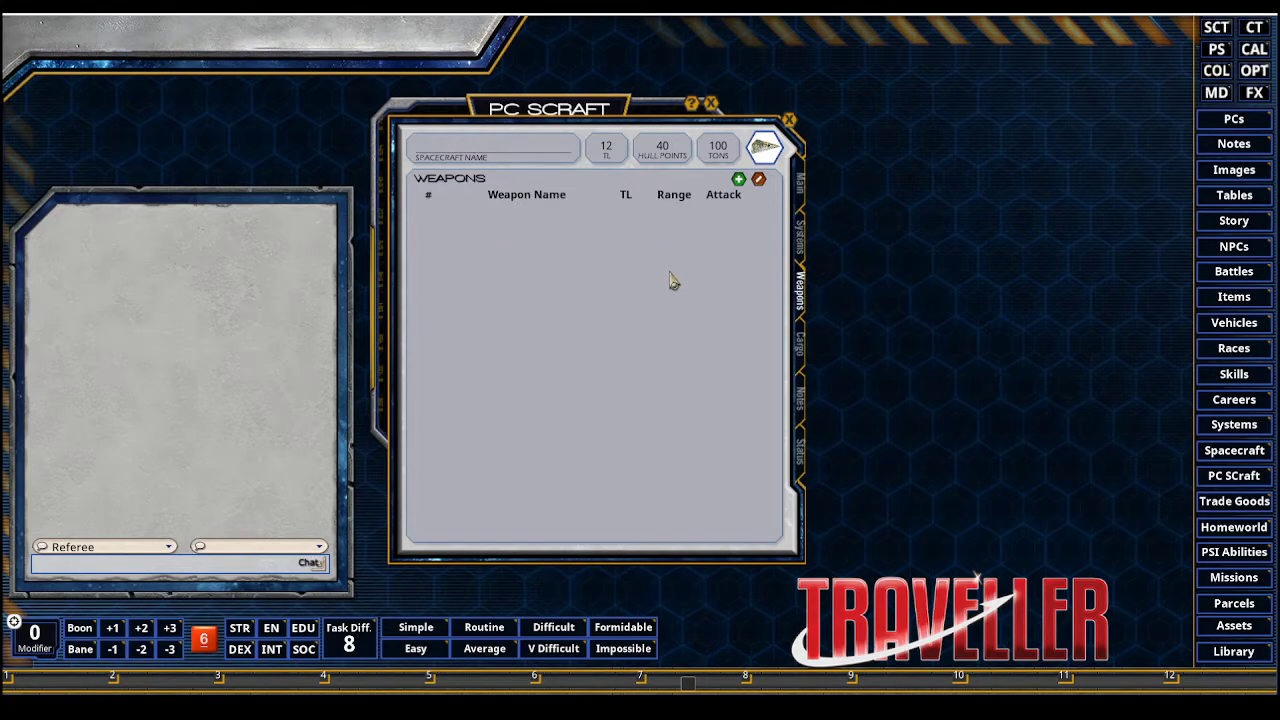
pyautogui.click(1232, 300)
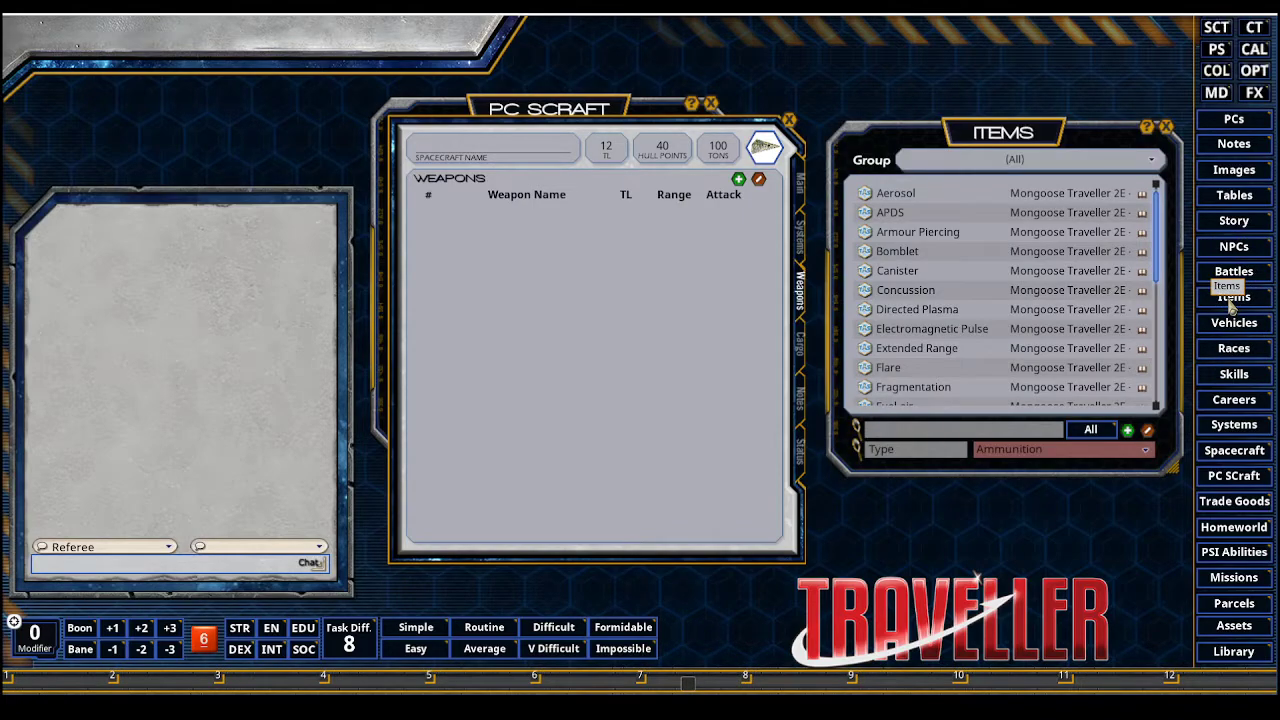
pyautogui.click(1145, 450)
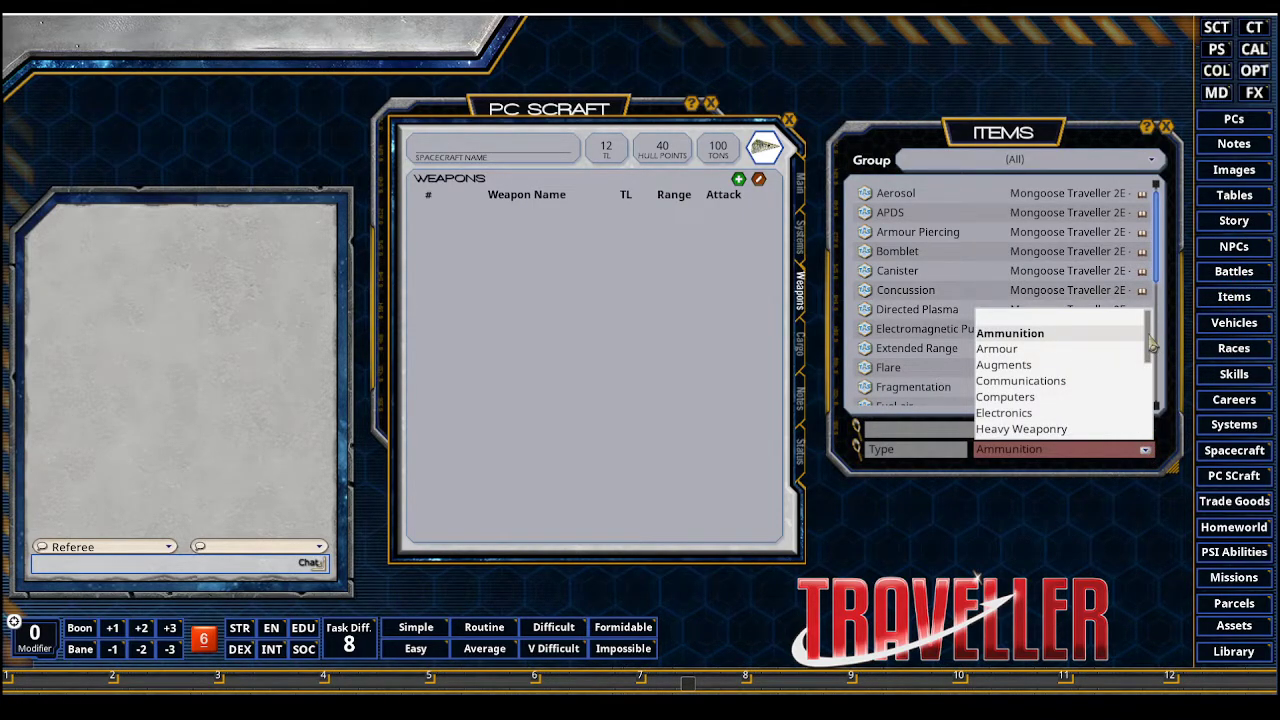
pyautogui.moveTo(1151, 345); pyautogui.dragTo(1150, 405)
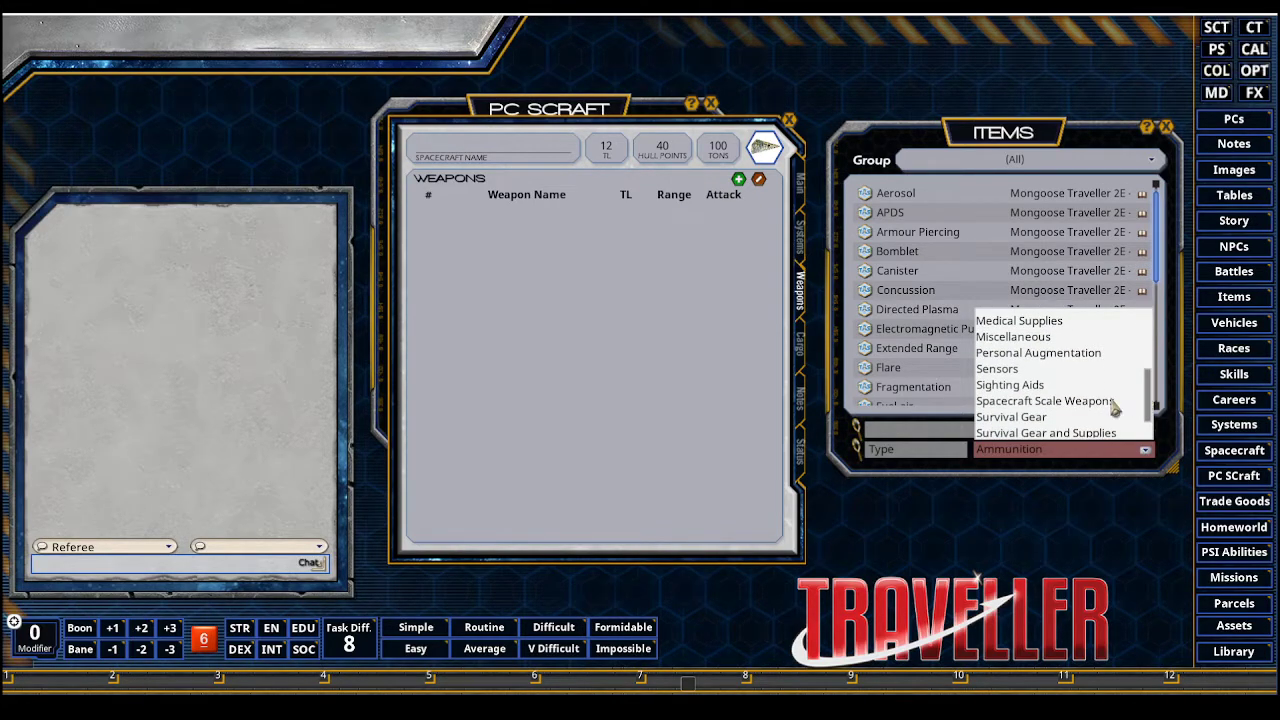
pyautogui.click(1011, 401)
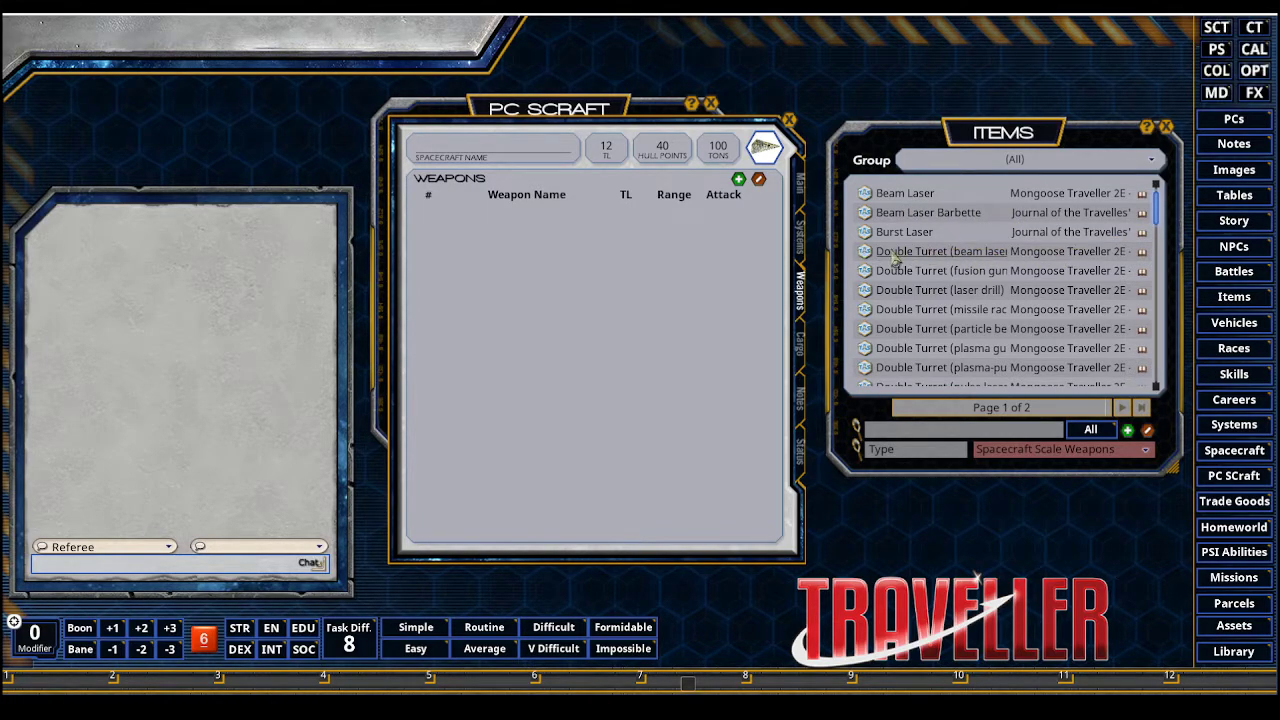
# Step: Add the Double Turret (beam laser) to the ship's weapons and roll its attack and damage
pyautogui.moveTo(1073, 258); pyautogui.dragTo(484, 275)
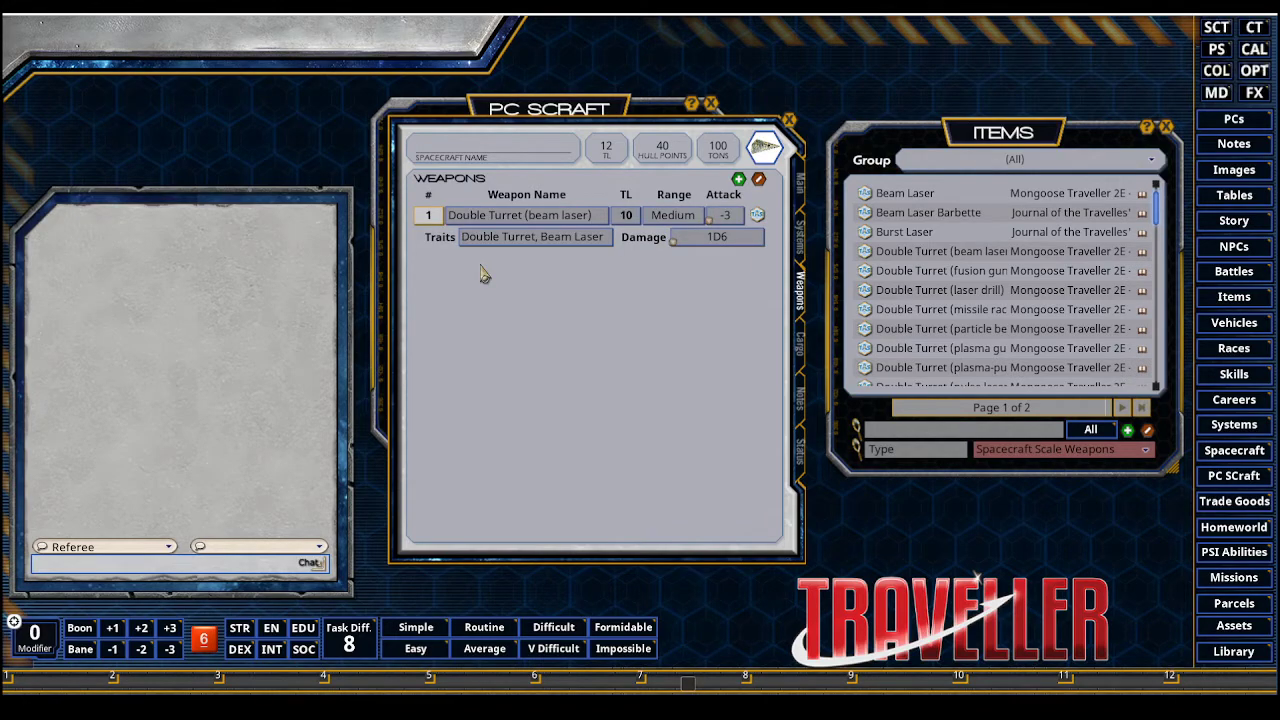
pyautogui.doubleClick(710, 244)
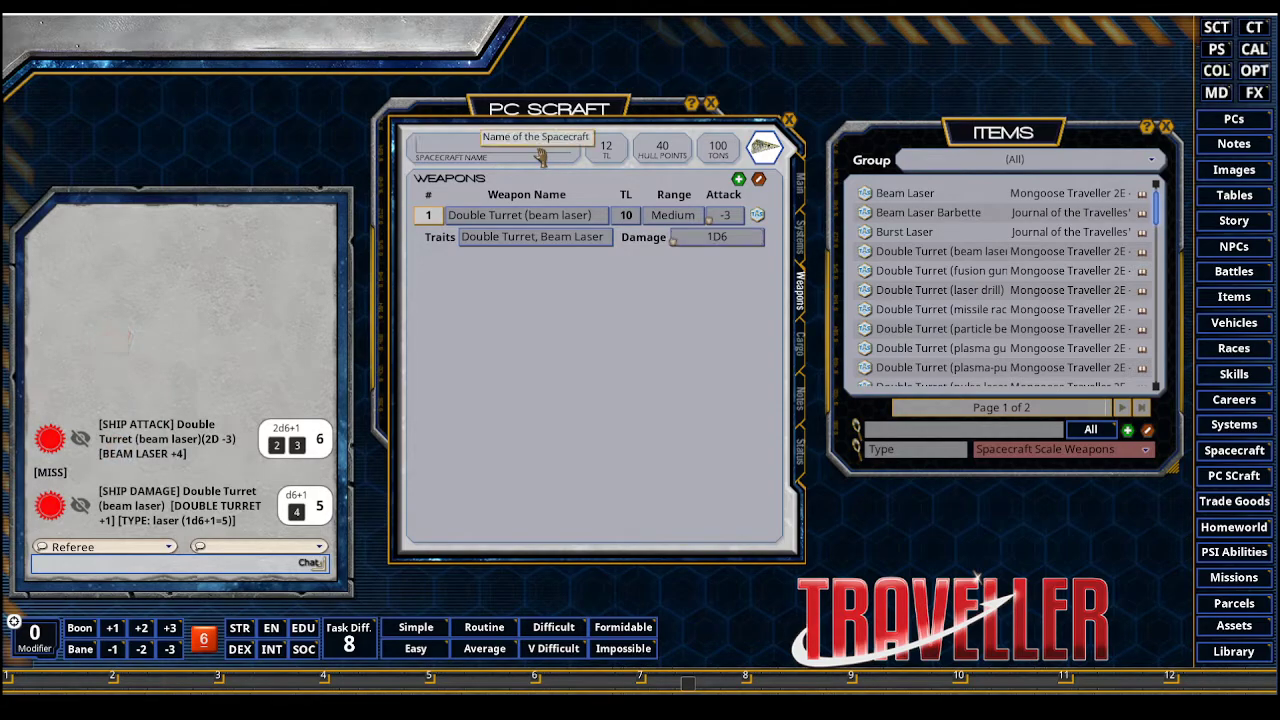
# Step: Enter a spacecraft name beginning with "High N D"
pyautogui.press('shift')
pyautogui.write('High N D')
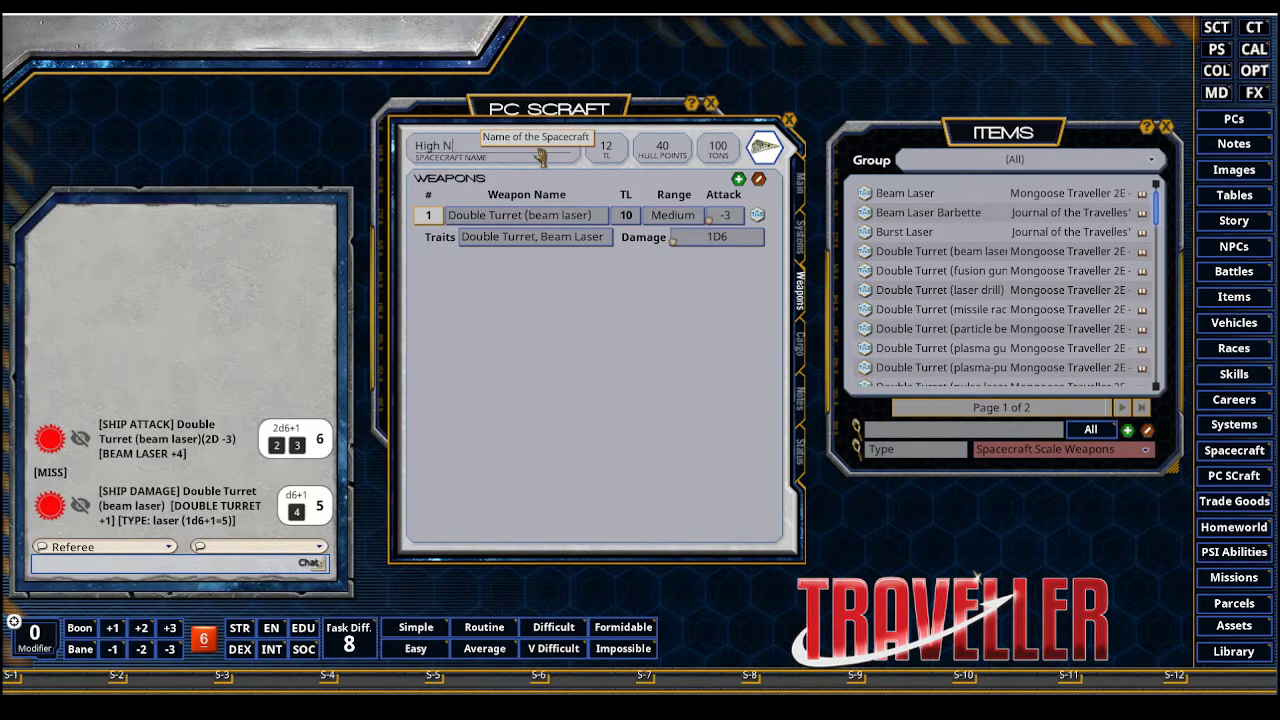